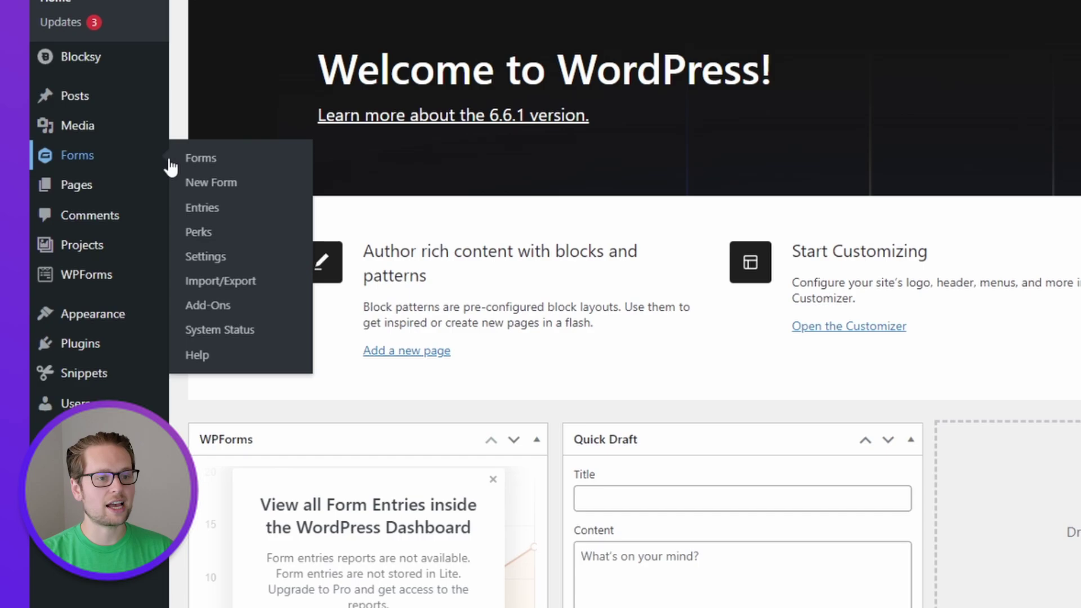
- Install the GP Auto Login perk from Install Perks and activate it
click(195, 241)
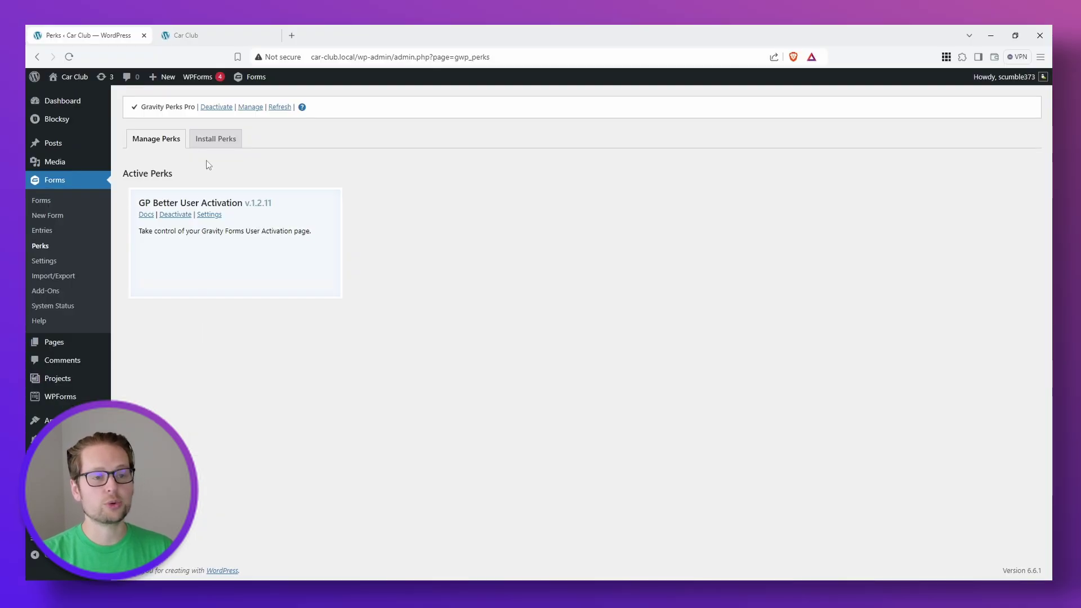
click(213, 141)
scroll(471, 536, down, 2)
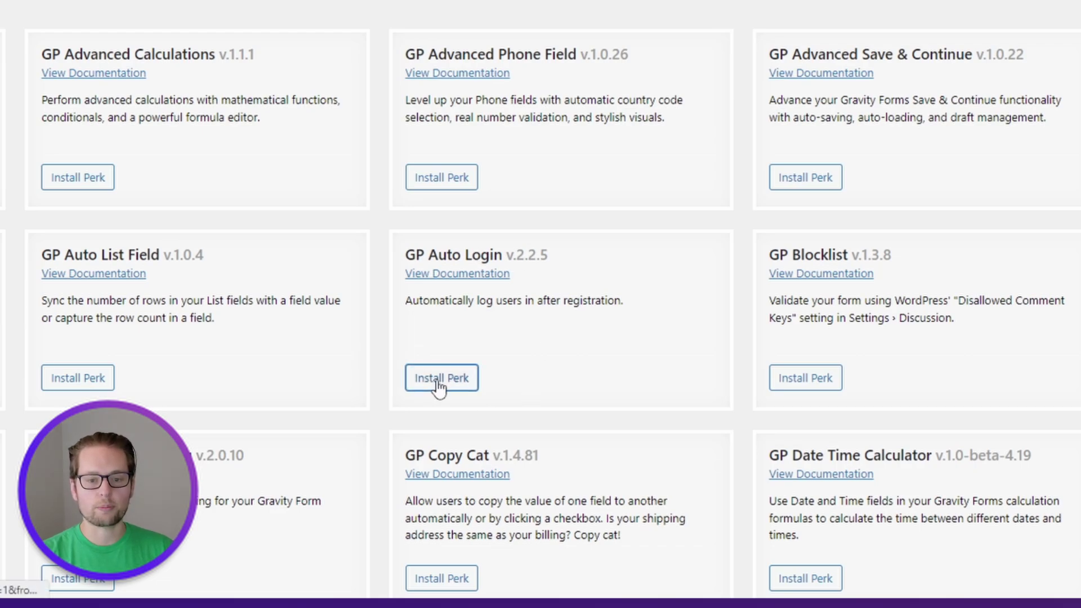
click(438, 380)
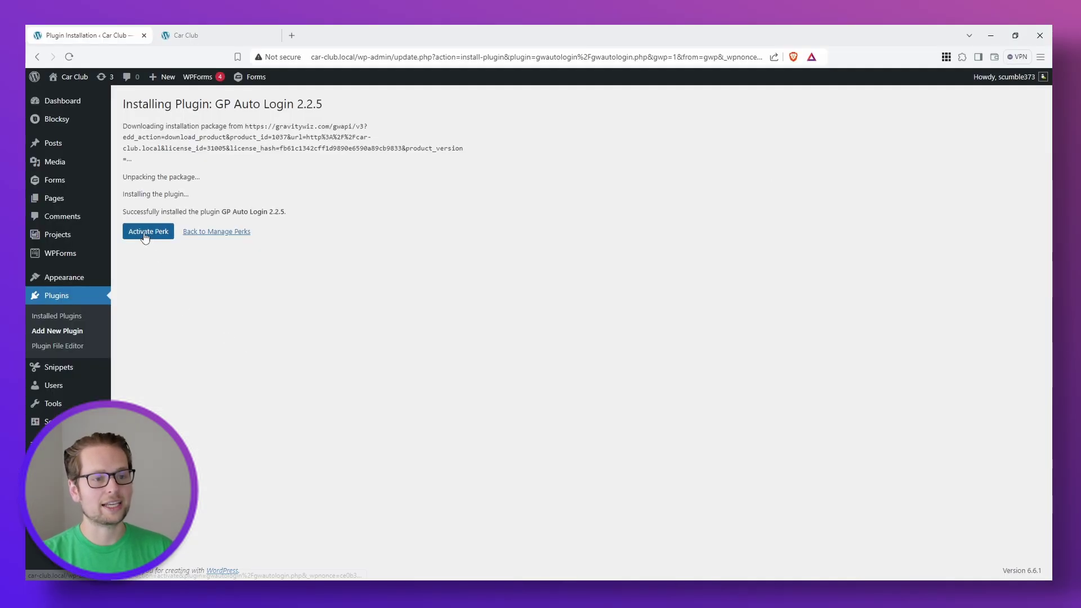
click(148, 232)
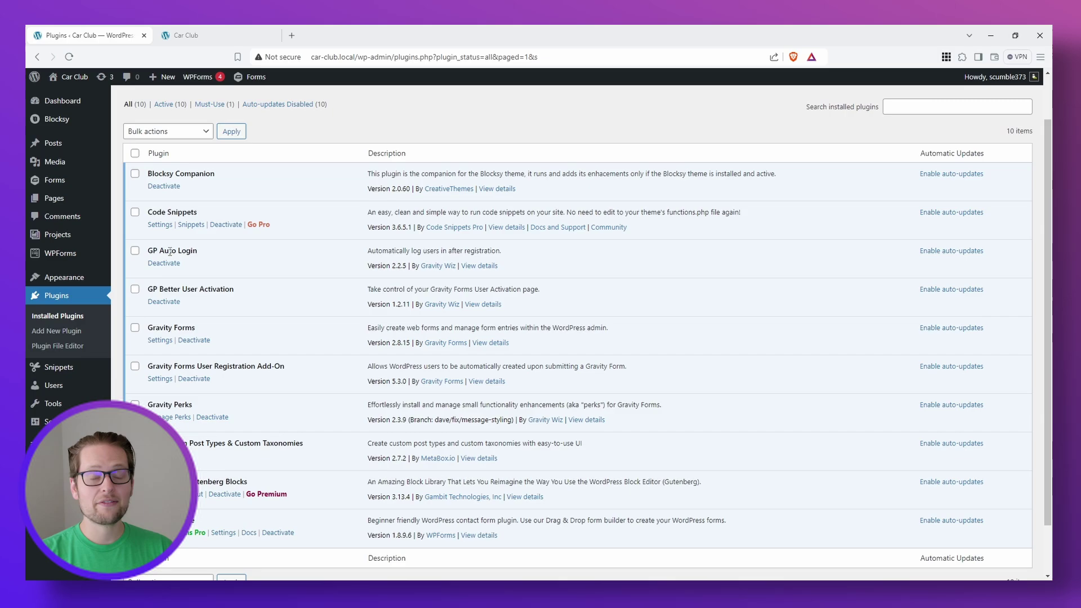
scroll(236, 340, down, 2)
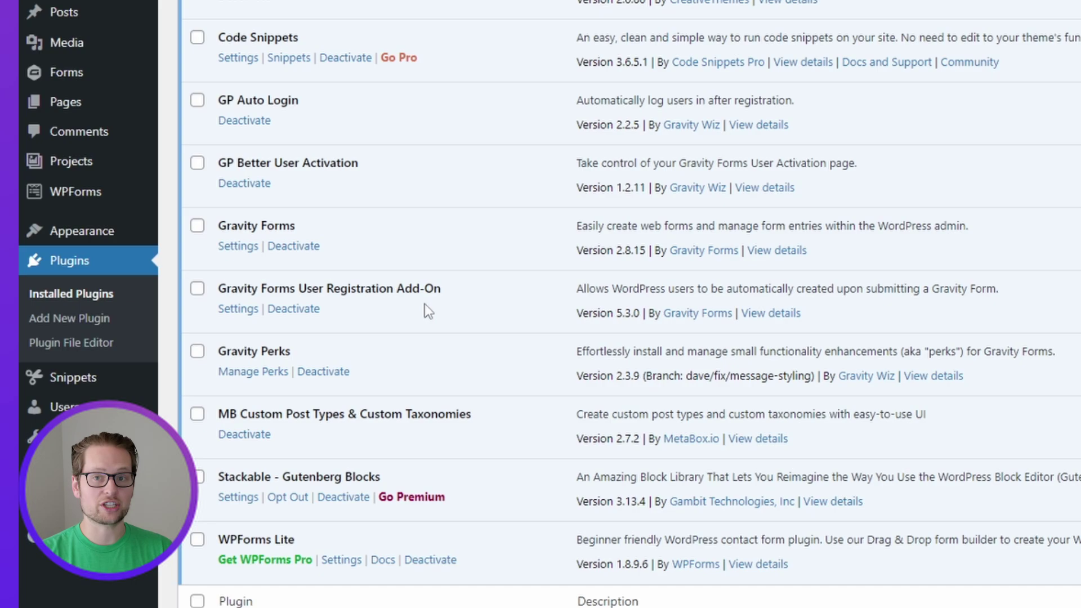
scroll(380, 347, up, 3)
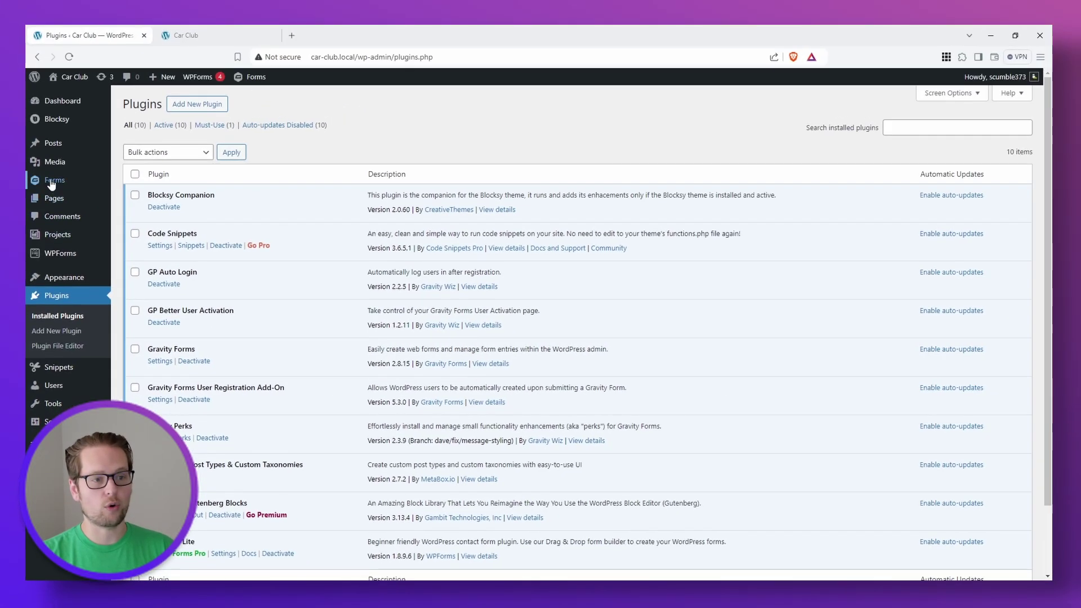
- Show the User Registration form's registration feeds from the forms list
click(54, 185)
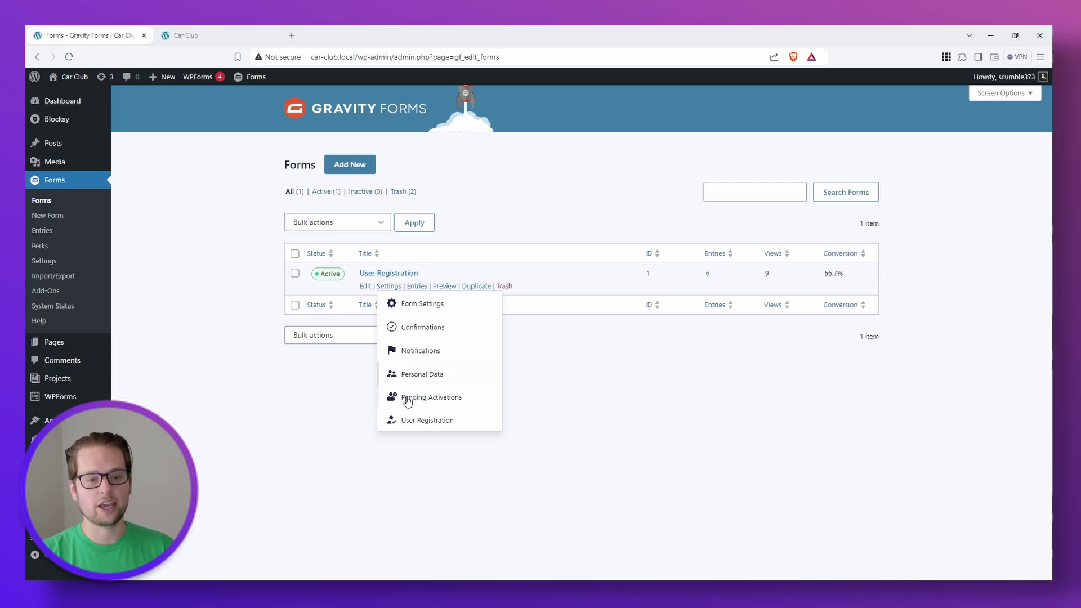
click(413, 423)
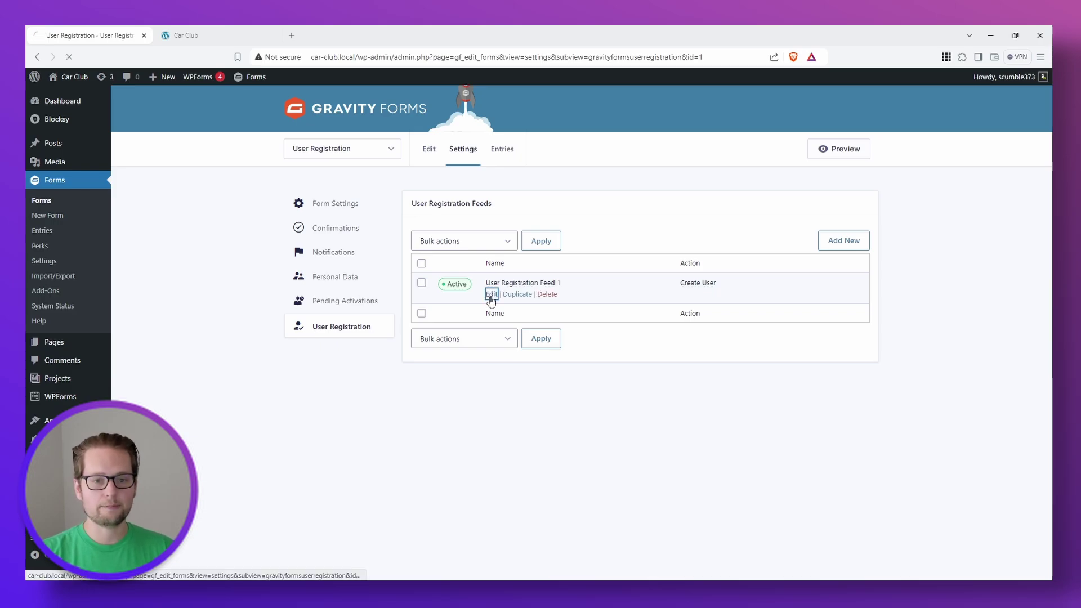
- Enable Auto Login in User Registration Feed 1 and save the feed settings
click(492, 294)
scroll(436, 441, down, 3)
scroll(435, 441, down, 3)
scroll(435, 441, down, 3)
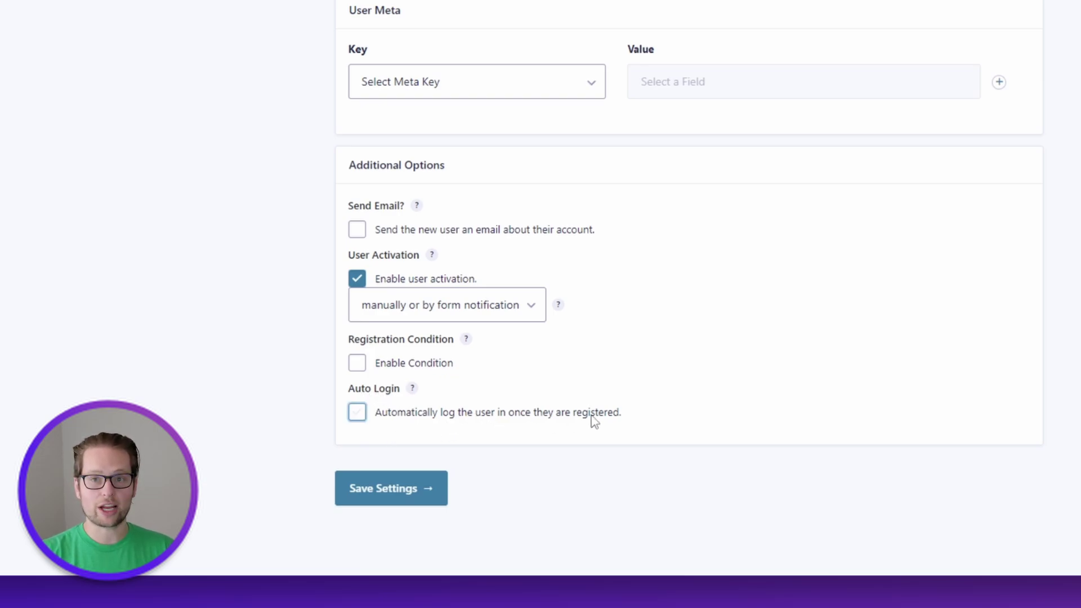
click(355, 414)
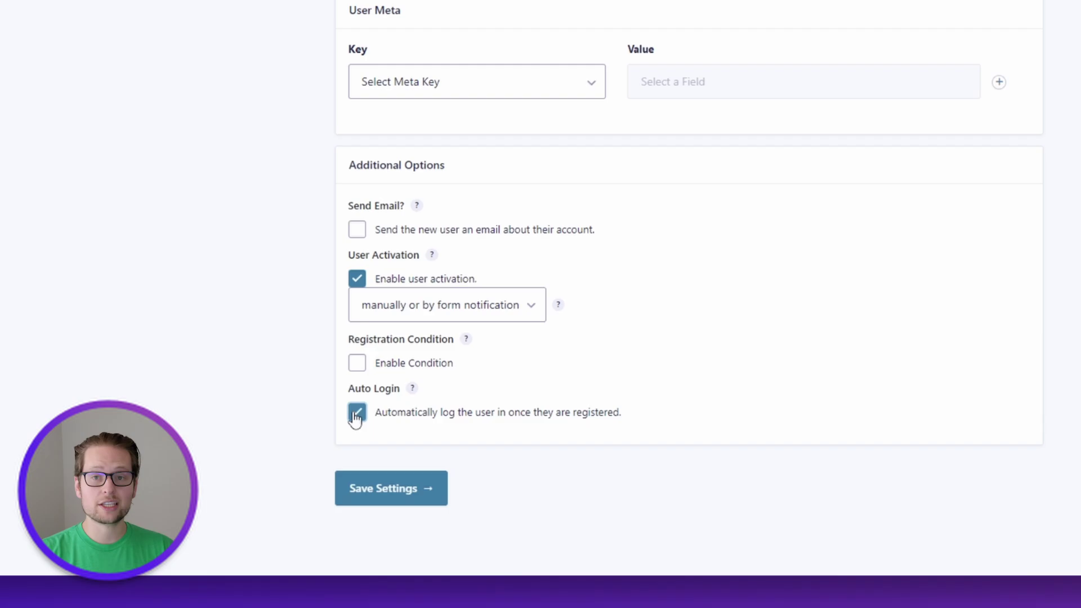
click(377, 494)
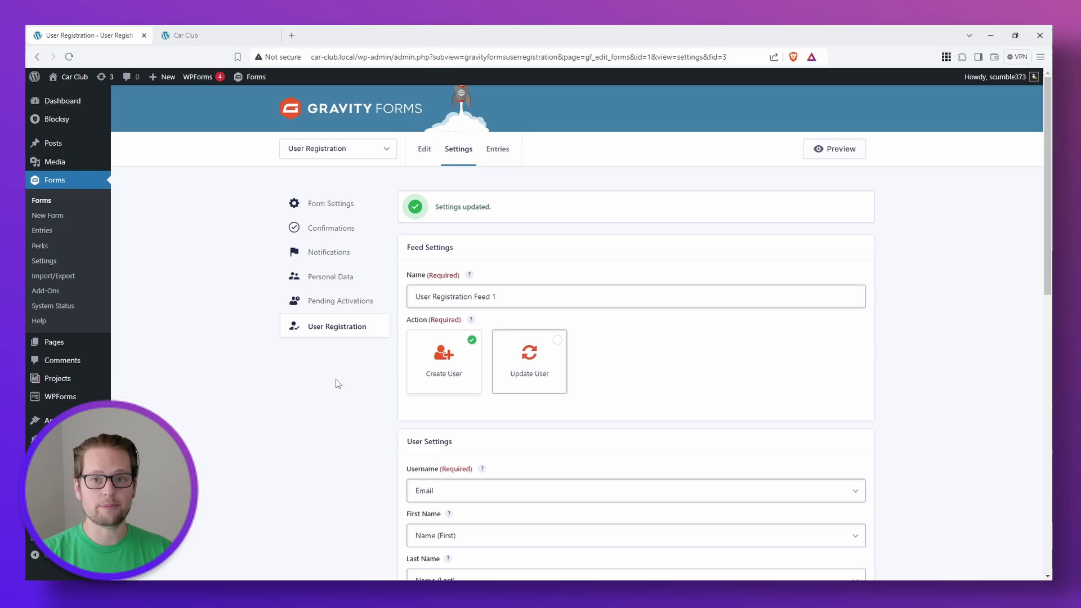
scroll(336, 381, down, 10)
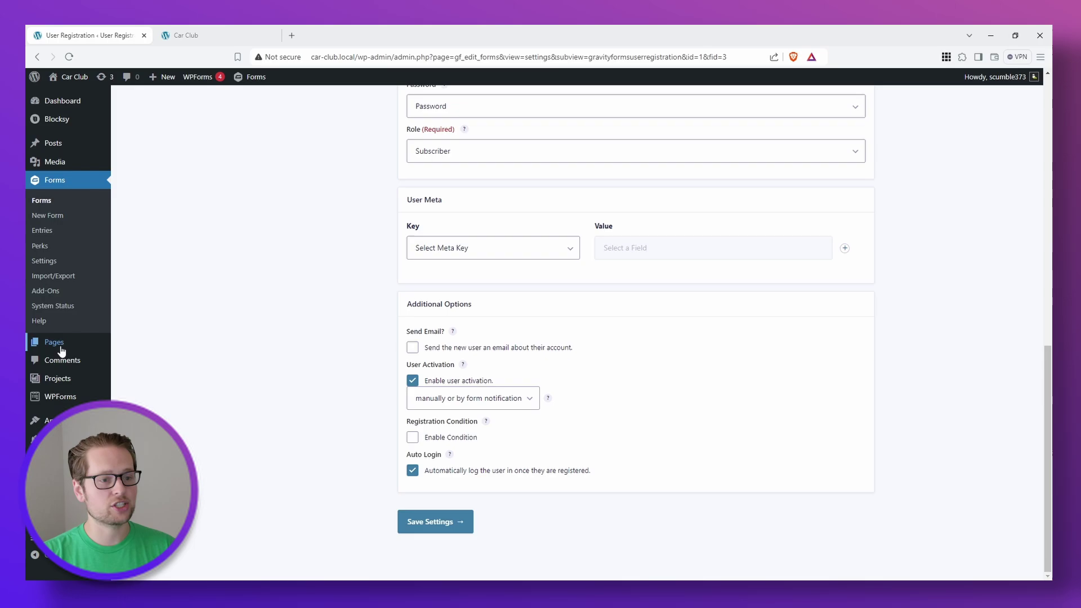
- Replace the Activation Success login sentence with wording saying the user has been logged in
click(151, 240)
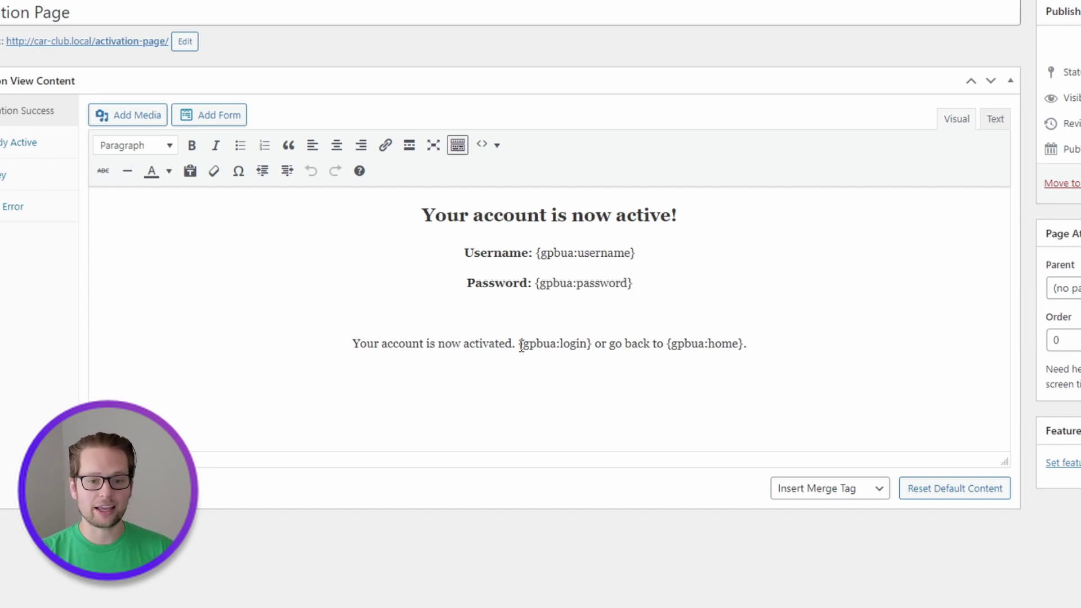
drag(518, 345, 748, 345)
key(ctrl+v)
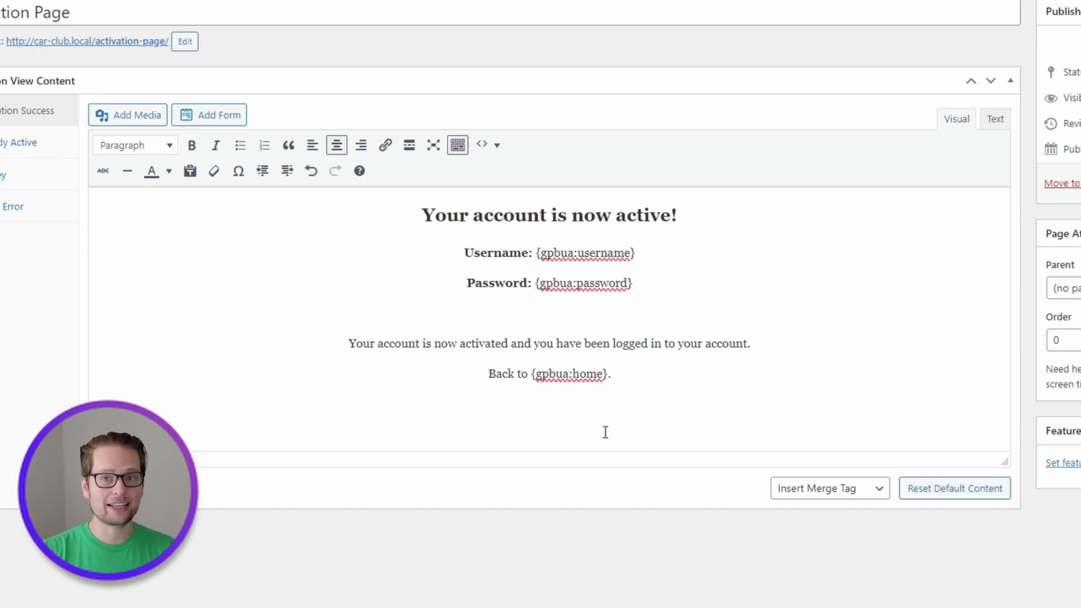